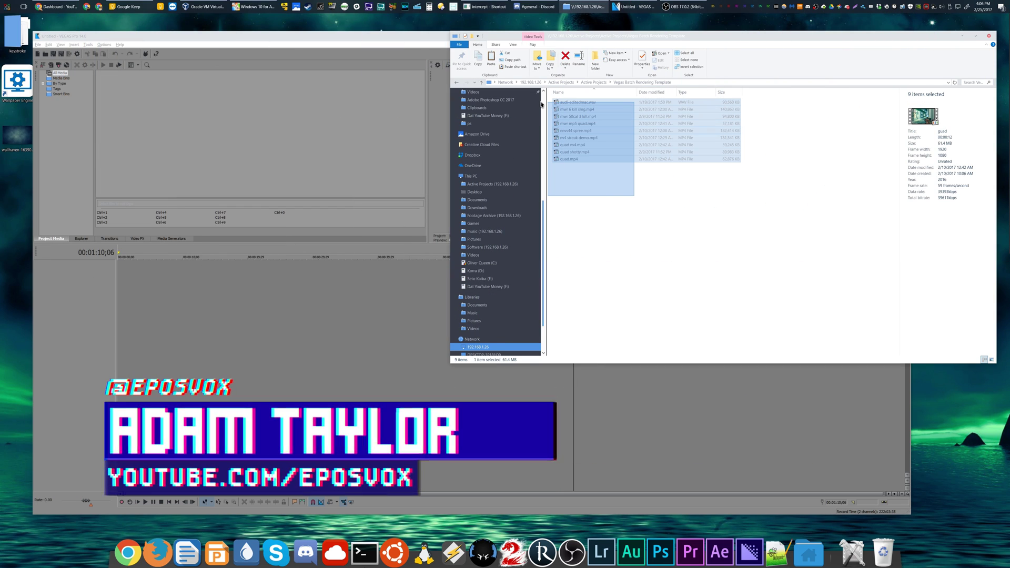
# Import the eight gameplay clips and the WAV voice recording, and place quad.mp4 on the timeline with project video settings matched to it.
pyautogui.moveTo(322, 141); pyautogui.dragTo(322, 141)
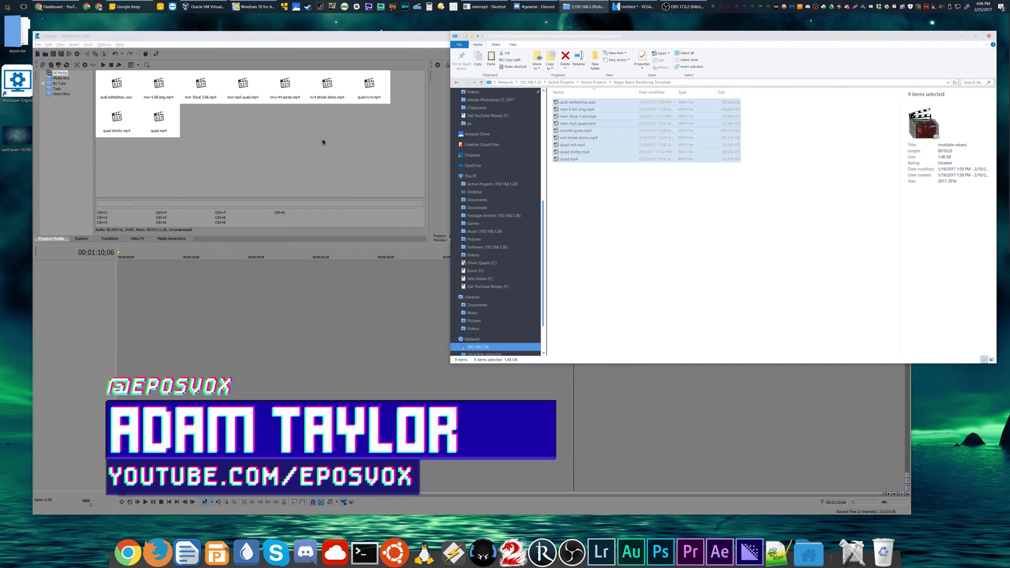
pyautogui.moveTo(167, 193); pyautogui.dragTo(131, 295)
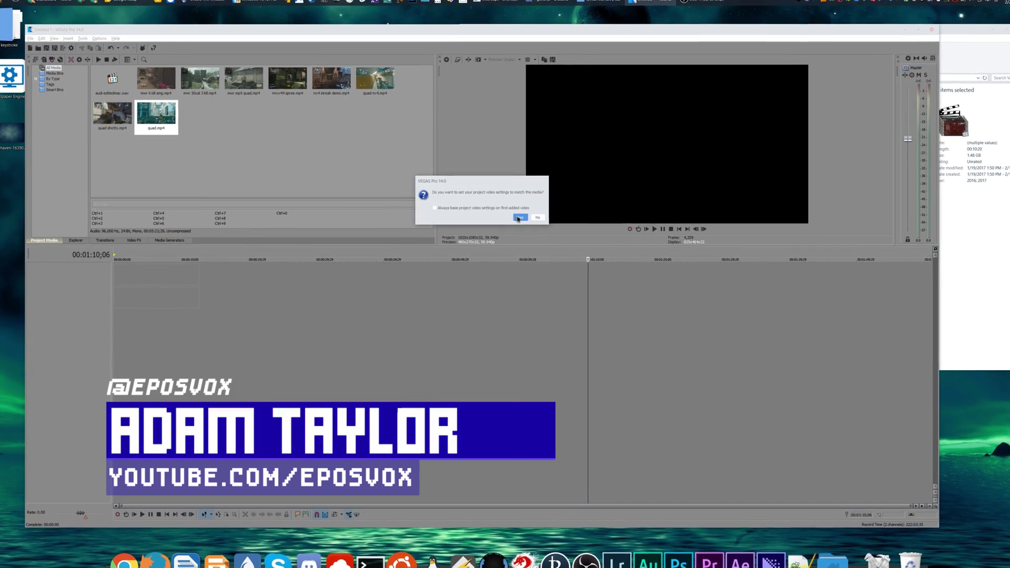
pyautogui.click(514, 217)
# Review the video event properties of the quad.mp4 clip on the timeline, including its resample options.
pyautogui.rightClick(162, 277)
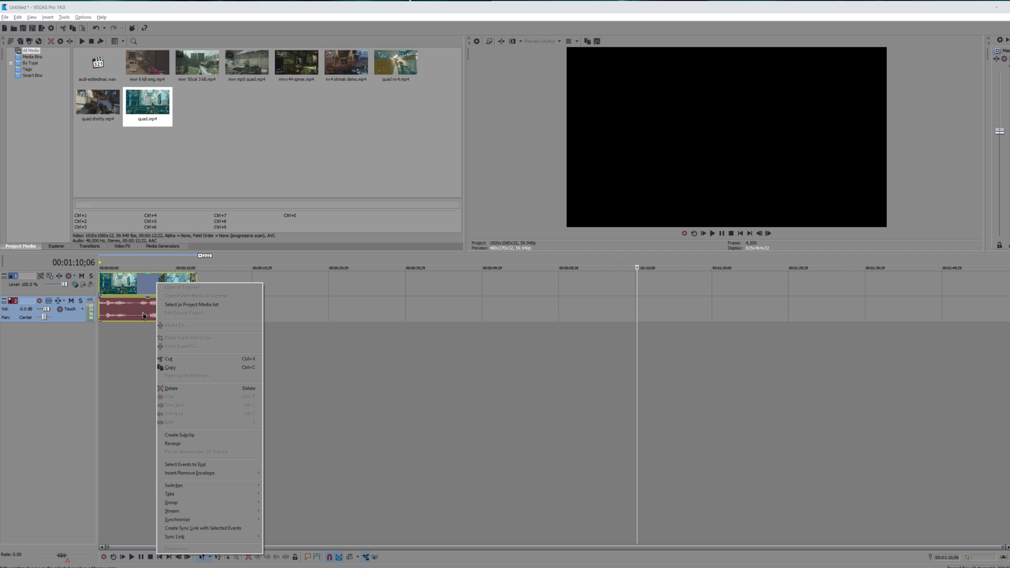
pyautogui.click(141, 280)
pyautogui.rightClick(141, 280)
pyautogui.click(173, 552)
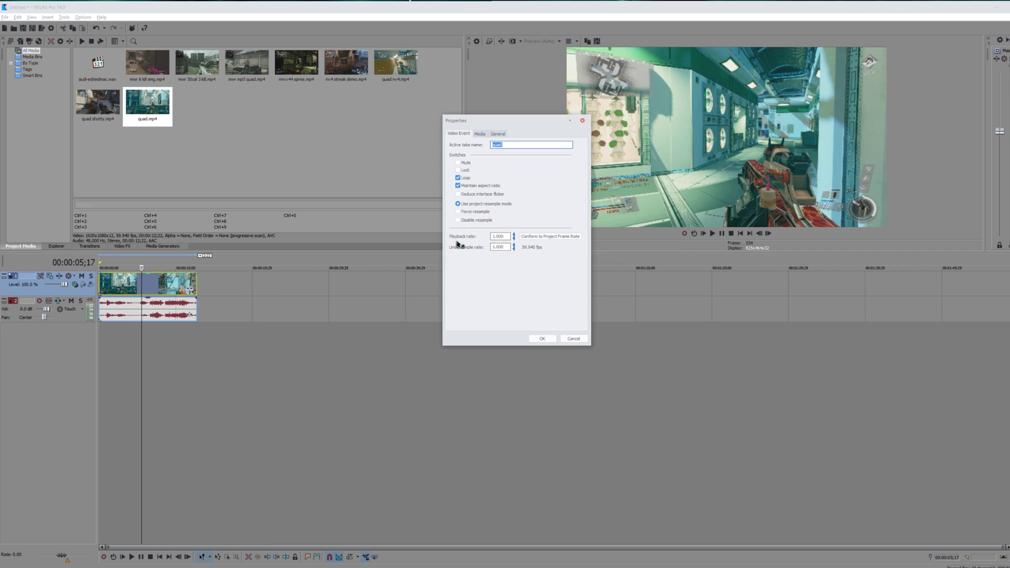
pyautogui.click(571, 340)
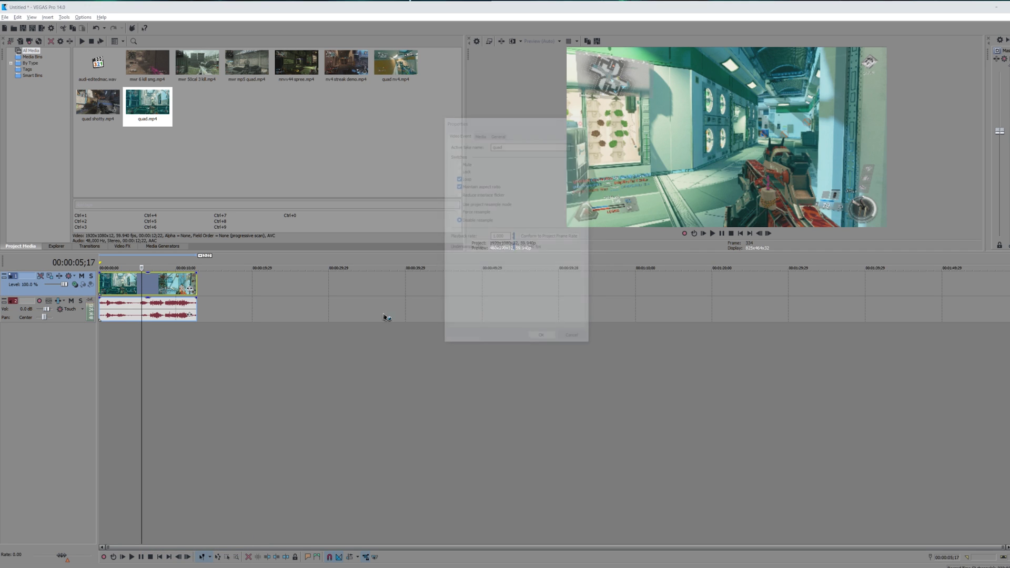
# Delete the quad.mp4 event and place the clip again at the timeline start, matching the project video settings to it.
pyautogui.click(174, 284)
pyautogui.press('Delete')
pyautogui.moveTo(138, 108); pyautogui.dragTo(241, 273)
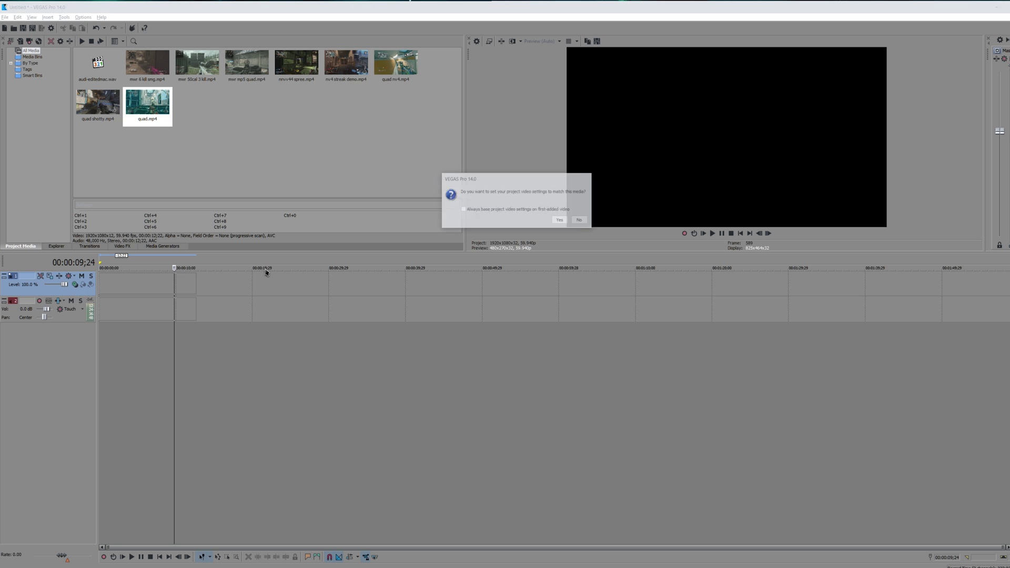
pyautogui.click(560, 221)
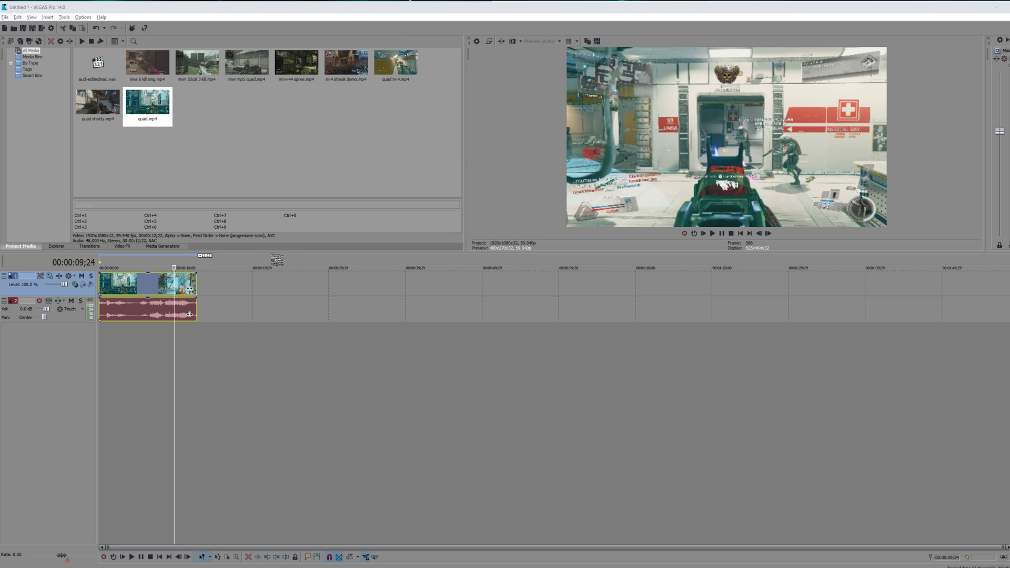
# Append quad shotty.mp4 and mwr mp5 quad.mp4 after the first clip, and put the WAV voice recording on its own track below.
pyautogui.moveTo(99, 101); pyautogui.dragTo(199, 293)
pyautogui.moveTo(237, 75); pyautogui.dragTo(339, 301)
pyautogui.click(87, 65)
pyautogui.moveTo(107, 352); pyautogui.dragTo(113, 348)
pyautogui.scroll(-4, 113, 348)
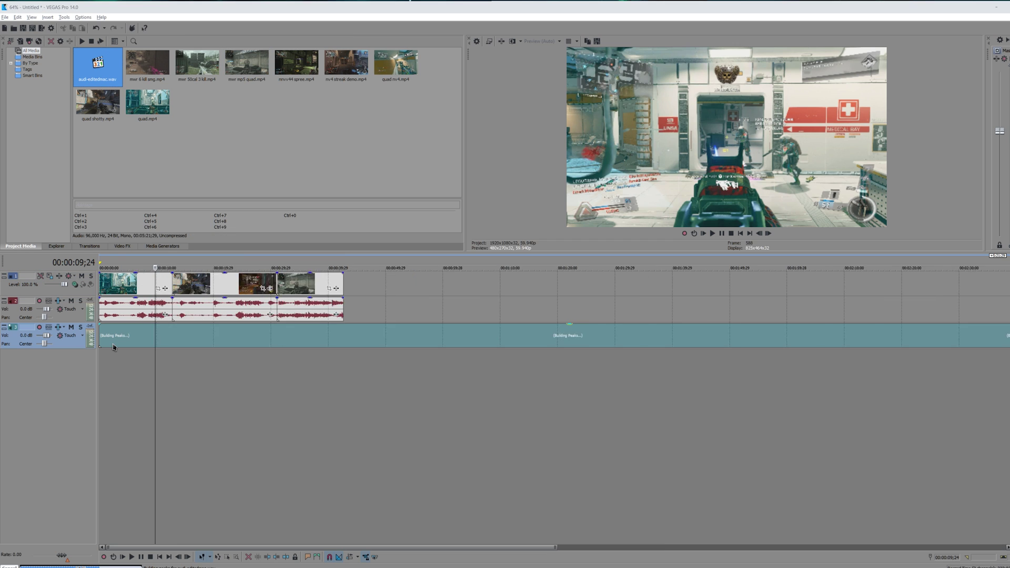
# Lower the gameplay audio track's volume to about -4.8 dB and trim the unwanted beginning off the voice recording.
pyautogui.moveTo(47, 310); pyautogui.dragTo(44, 311)
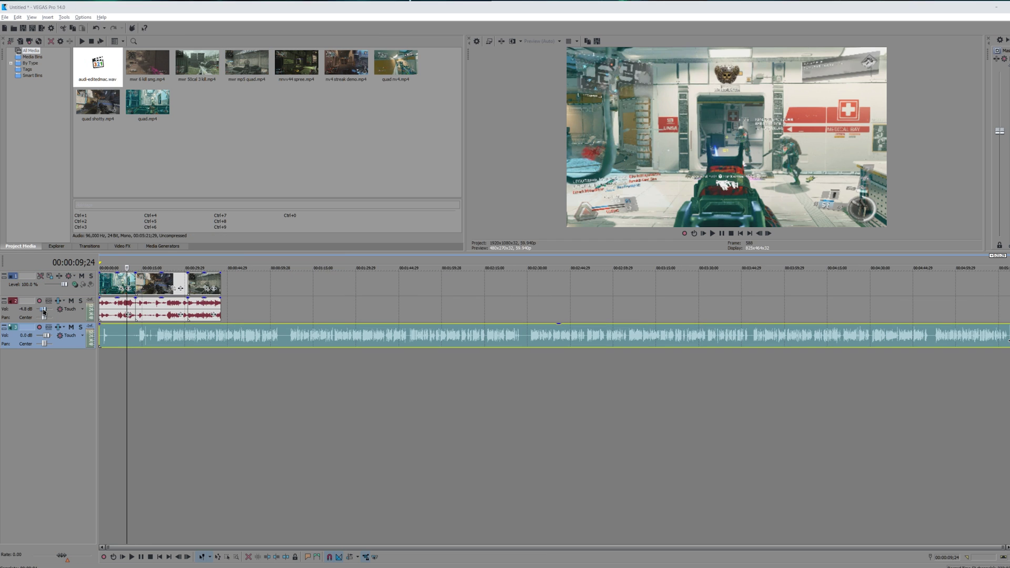
pyautogui.click(101, 331)
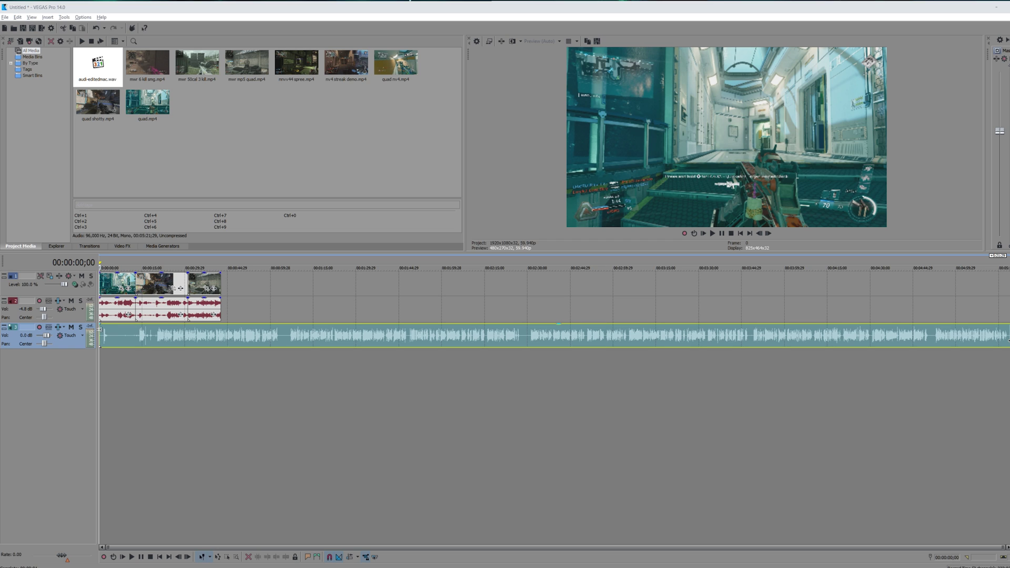
pyautogui.moveTo(99, 330)
pyautogui.mouseDown()
pyautogui.moveTo(278, 338)
pyautogui.moveTo(104, 342)
pyautogui.mouseUp()
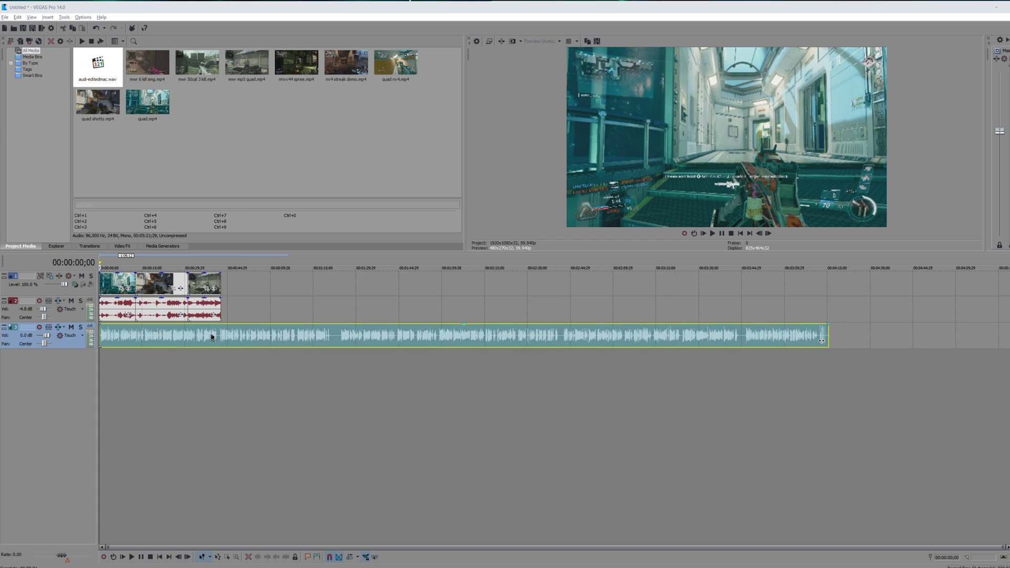
# Split the voice recording at 00:00:42;10, near the end of the third clip, and move the remainder away from the cut.
pyautogui.press('c')
pyautogui.click(577, 240)
pyautogui.click(225, 310)
pyautogui.click(220, 315)
pyautogui.scroll(5, 221, 315)
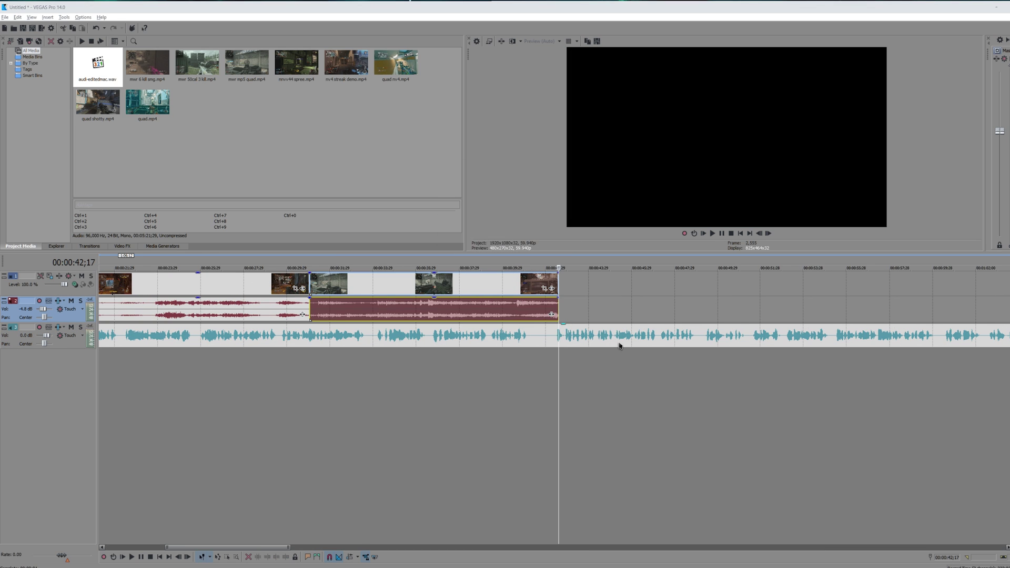
pyautogui.click(553, 339)
pyautogui.press('s')
pyautogui.moveTo(575, 342); pyautogui.dragTo(657, 342)
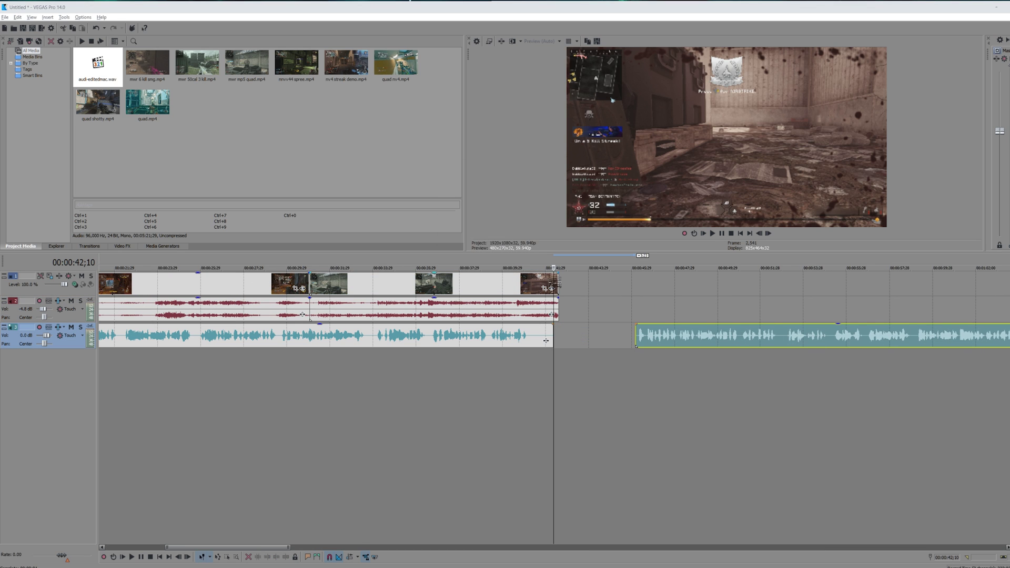
# Trim the third clip's end to the voice cut and move the remaining voice recording to start at about 00:01:07.
pyautogui.moveTo(558, 273); pyautogui.dragTo(553, 275)
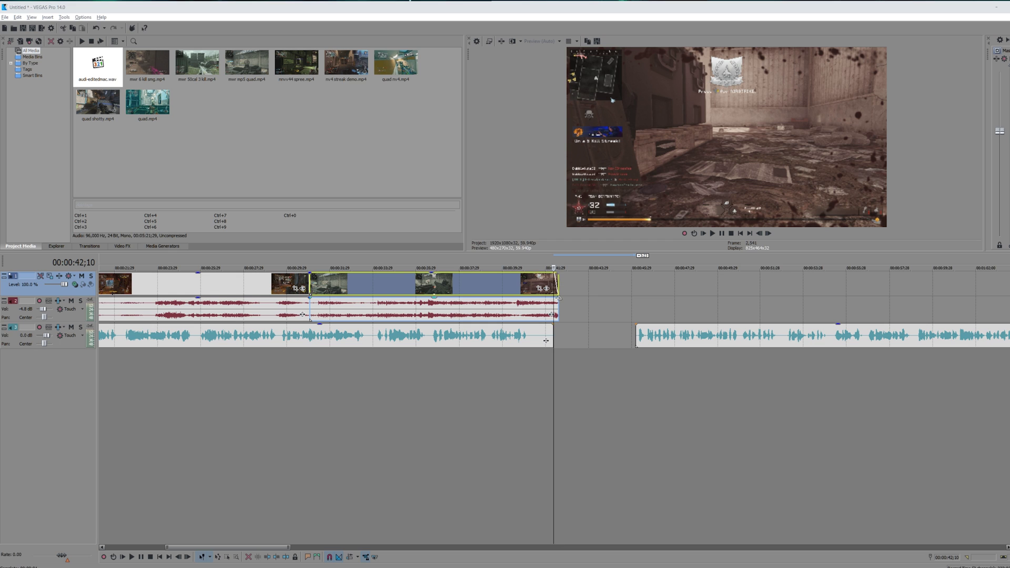
pyautogui.scroll(-10, 473, 368)
pyautogui.click(335, 339)
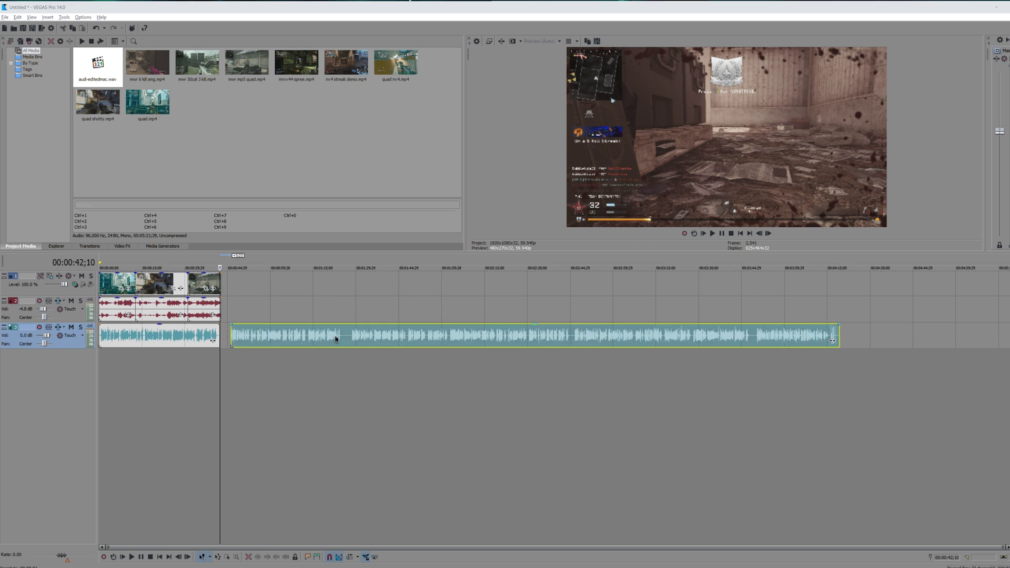
pyautogui.moveTo(336, 339); pyautogui.dragTo(396, 339)
# Place mwr 50cal 3 kill.mp4, nnvv44 spree.mp4 and quad nv4.mp4 end to end above the start of the second voice segment.
pyautogui.moveTo(198, 63); pyautogui.dragTo(301, 318)
pyautogui.moveTo(297, 63)
pyautogui.mouseDown()
pyautogui.moveTo(385, 316)
pyautogui.moveTo(356, 309)
pyautogui.mouseUp()
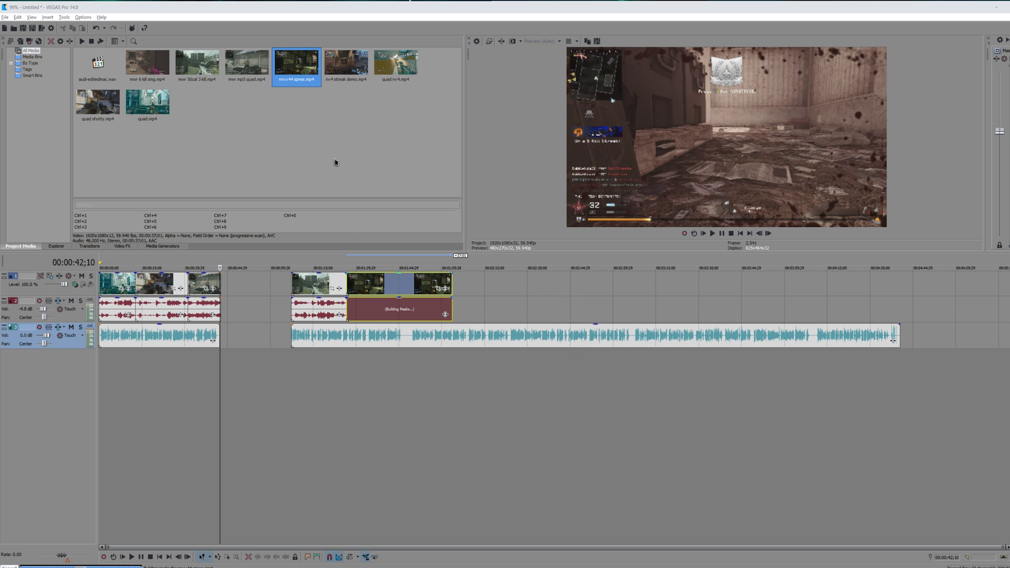
pyautogui.moveTo(346, 71); pyautogui.dragTo(398, 128)
pyautogui.moveTo(387, 58); pyautogui.dragTo(456, 308)
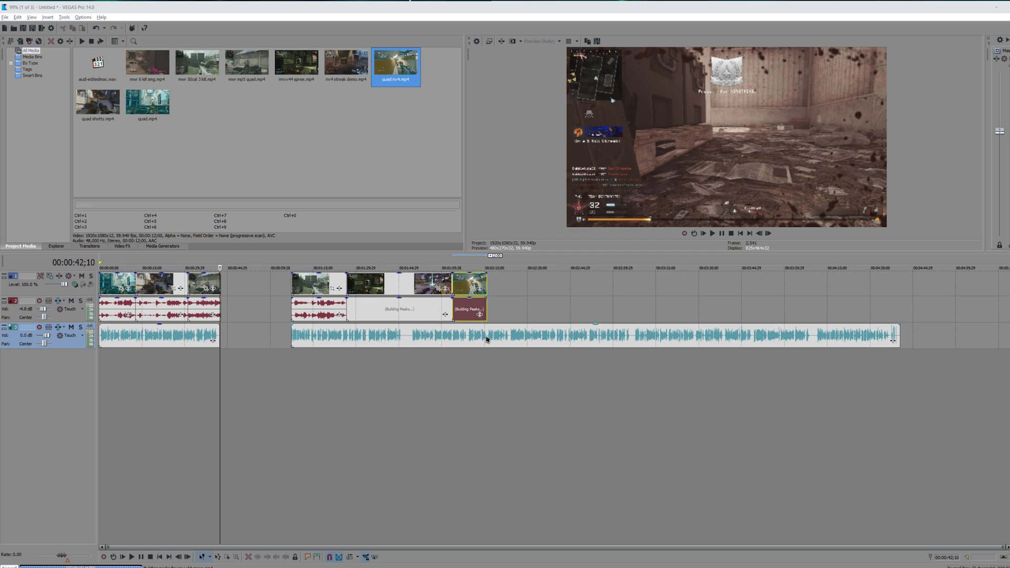
# Split the voice recording at 00:02:15;23, move the remainder into a third section, and place nv4 streak demo.mp4 above it.
pyautogui.click(487, 339)
pyautogui.press('s')
pyautogui.moveTo(498, 337); pyautogui.dragTo(548, 337)
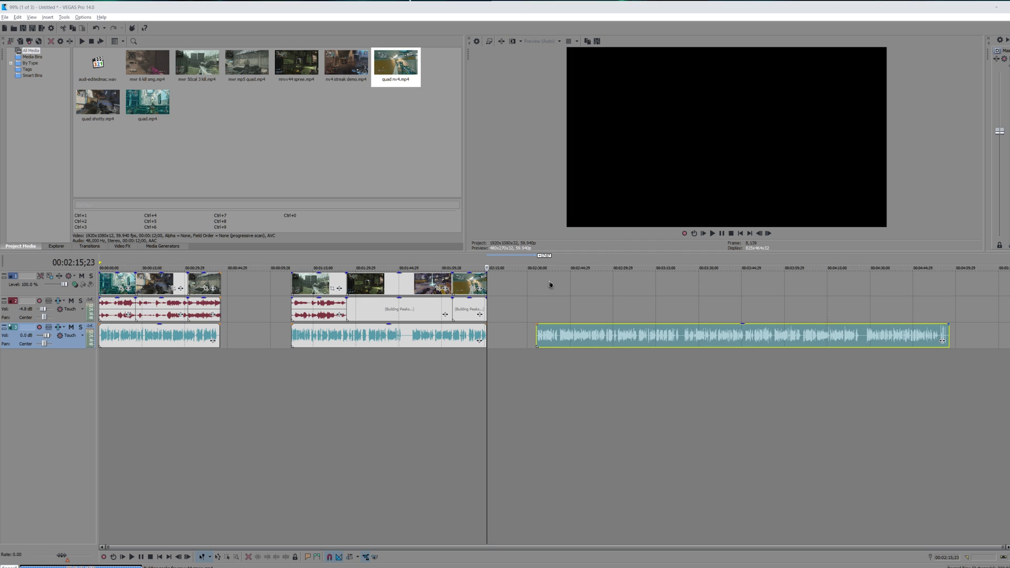
pyautogui.moveTo(298, 66)
pyautogui.mouseDown()
pyautogui.moveTo(574, 300)
pyautogui.moveTo(317, 65)
pyautogui.moveTo(571, 287)
pyautogui.moveTo(544, 310)
pyautogui.mouseUp()
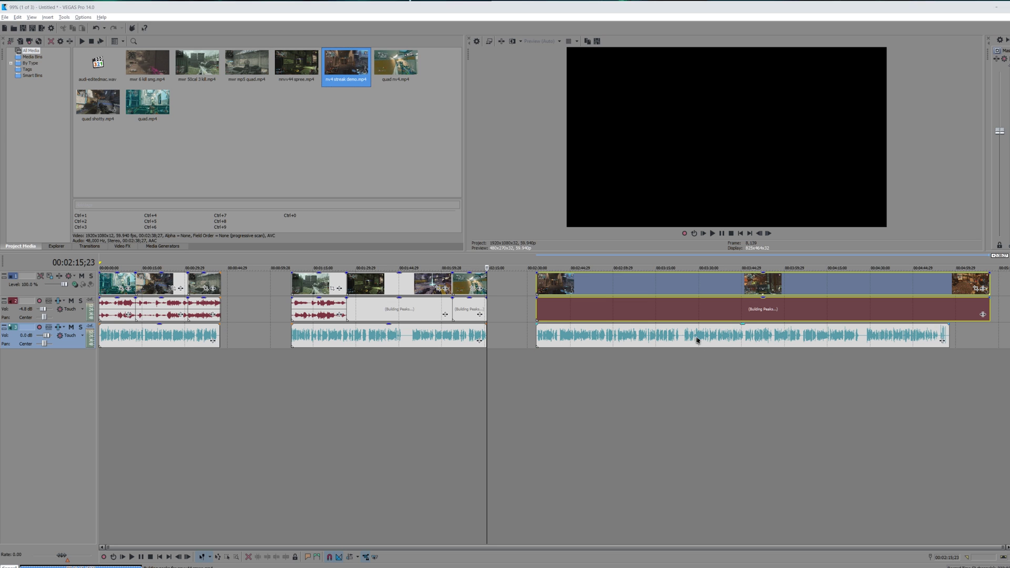
pyautogui.moveTo(697, 339); pyautogui.dragTo(725, 339)
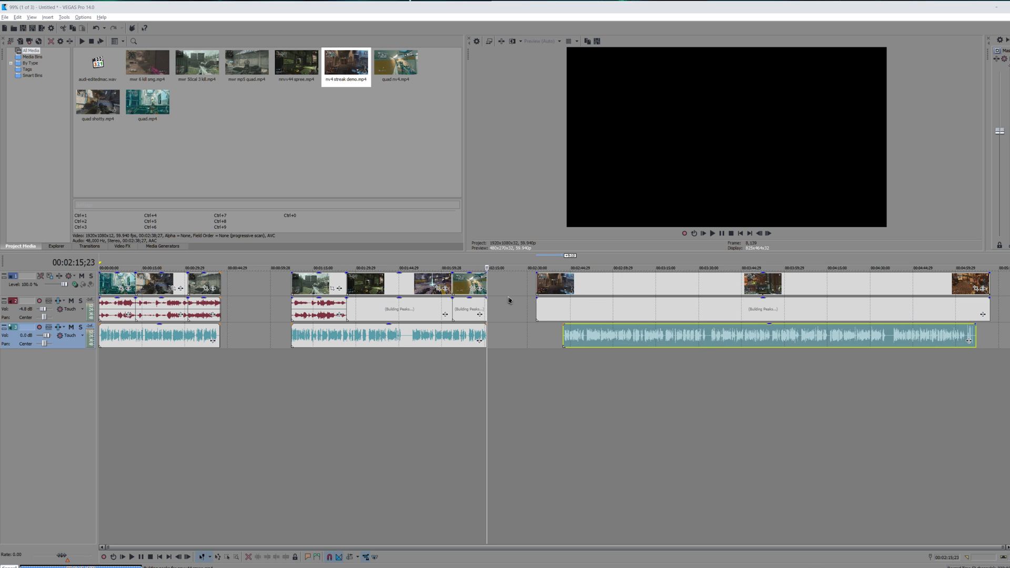
# Start saving the project and browse to the network locations for its folder.
pyautogui.hotkey('ctrl', 's')
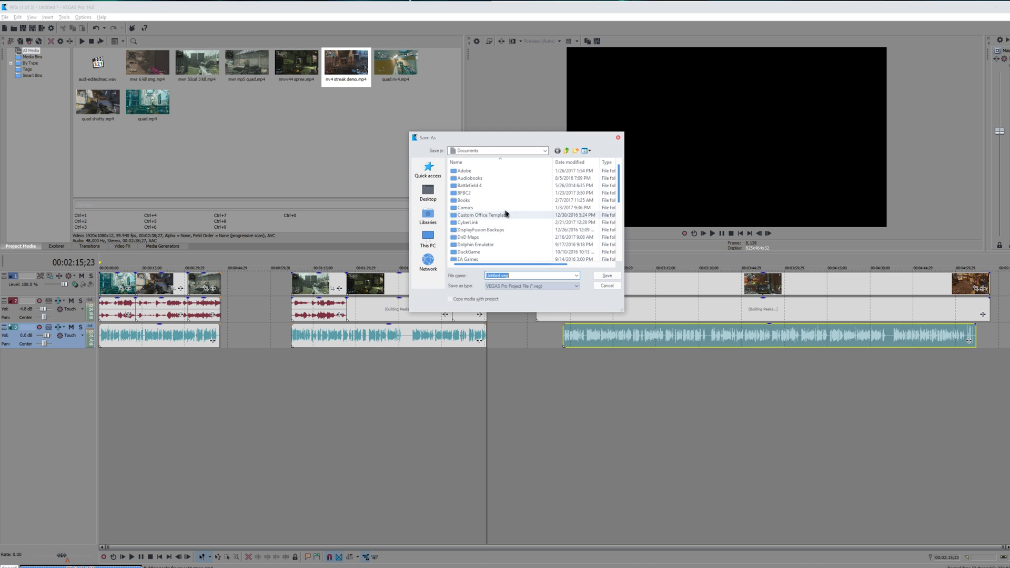
pyautogui.click(428, 259)
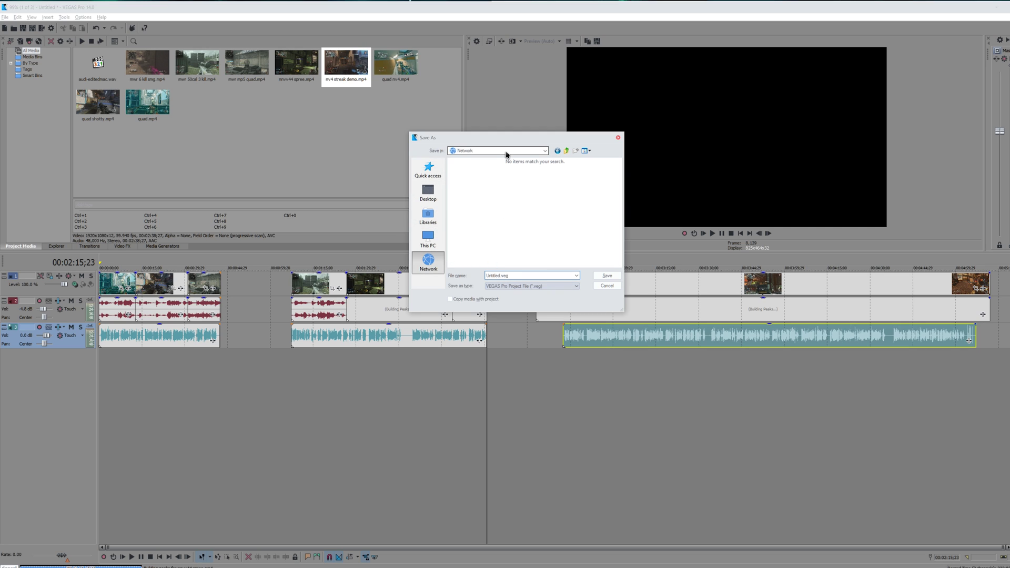
pyautogui.hotkey('alt', 'Tab')
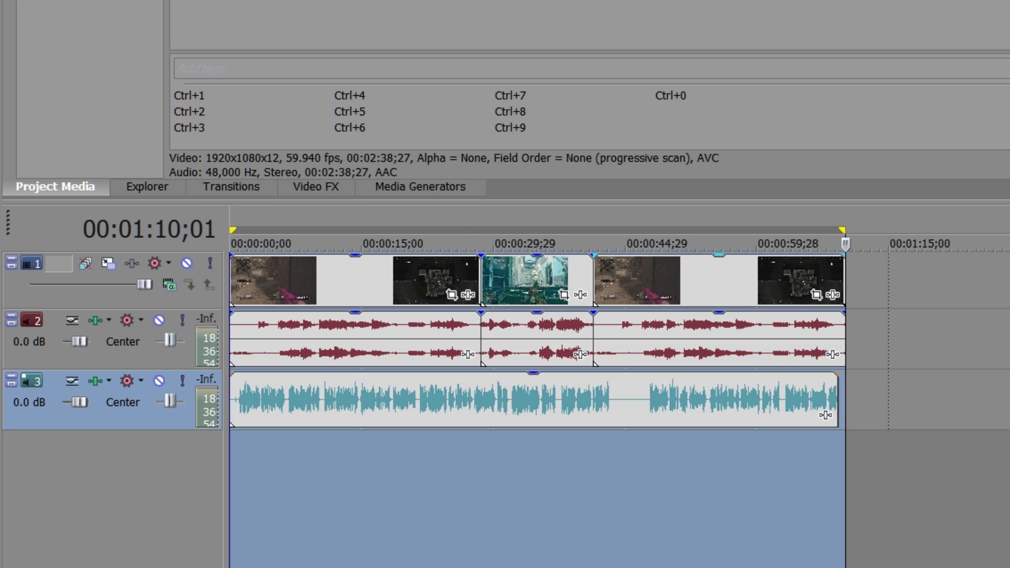
# Insert a region over the first timeline section and name it "Episode 1 COD Highlights".
pyautogui.rightClick(465, 228)
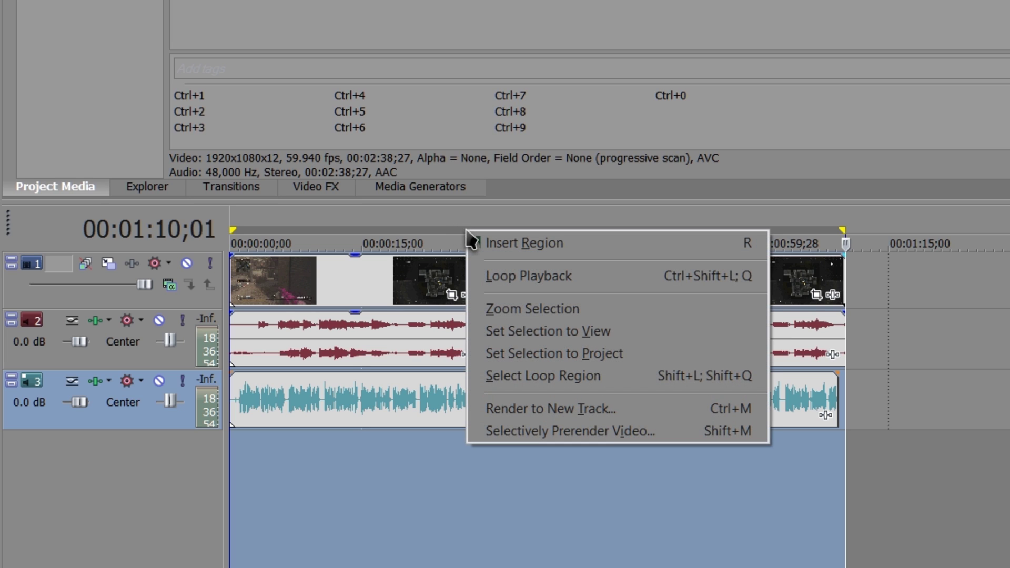
pyautogui.click(531, 248)
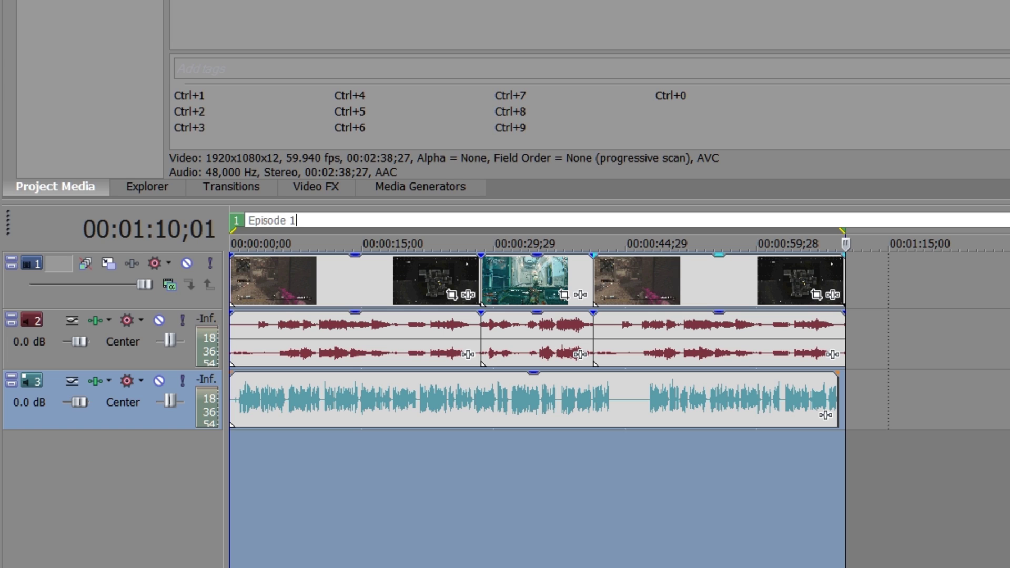
pyautogui.write('Episode 1 COD Highlights')
pyautogui.press('Return')
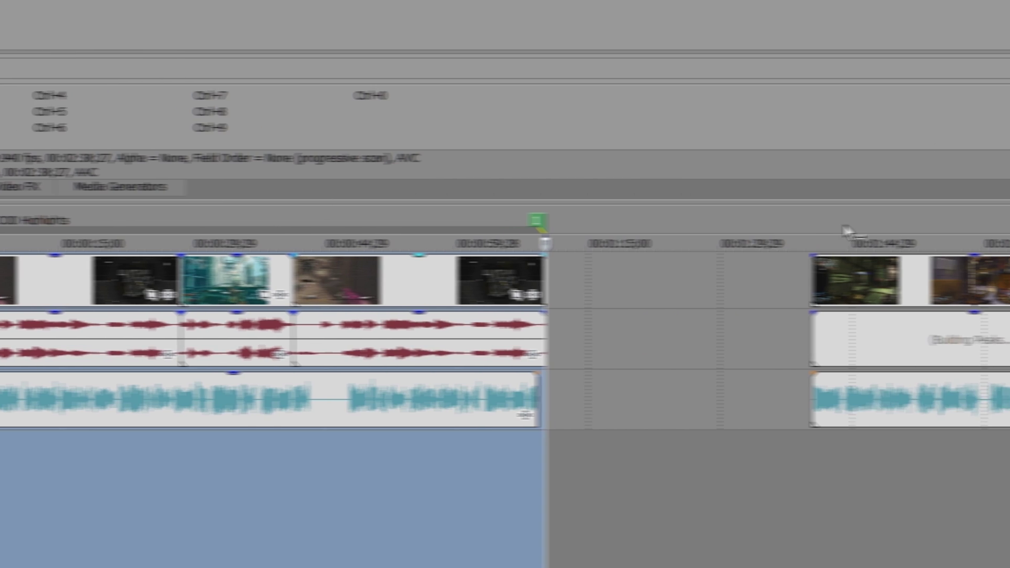
# Select the full length of the second timeline section and mark it as a region.
pyautogui.moveTo(146, 234); pyautogui.dragTo(746, 238)
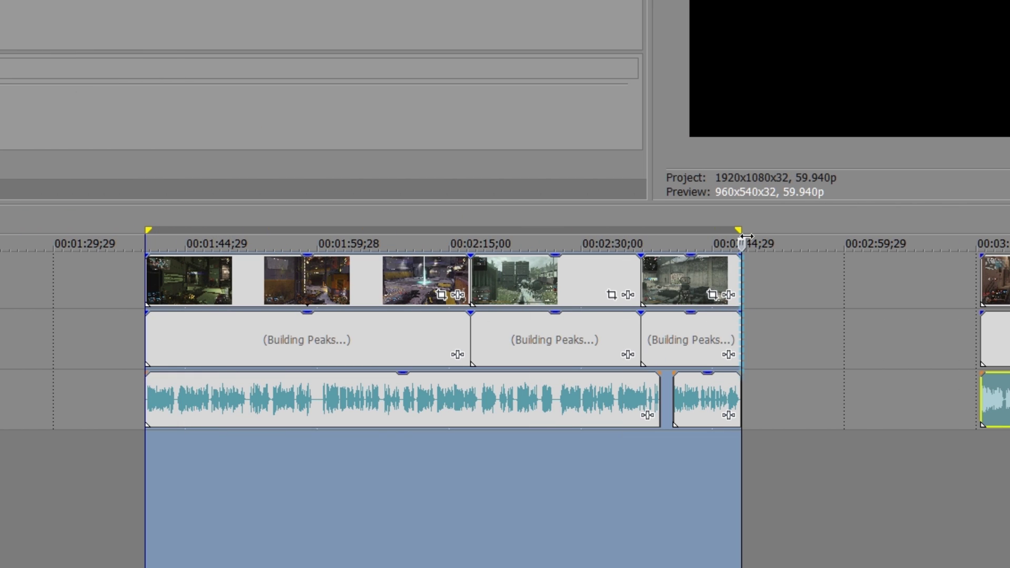
pyautogui.press('r')
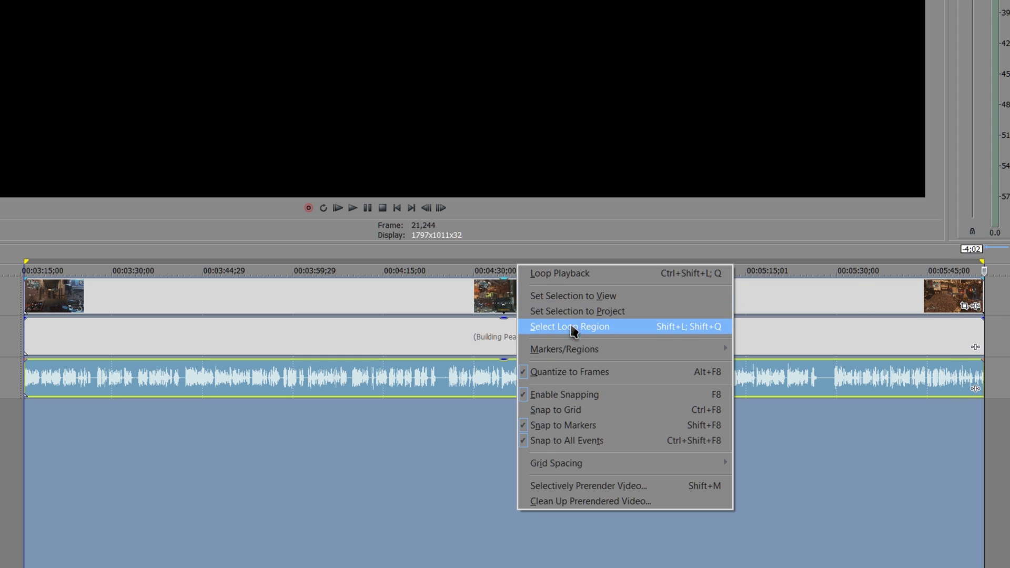
# Insert a region over the third timeline section and give it a name beginning with "Episode 3".
pyautogui.click(479, 261)
pyautogui.rightClick(480, 259)
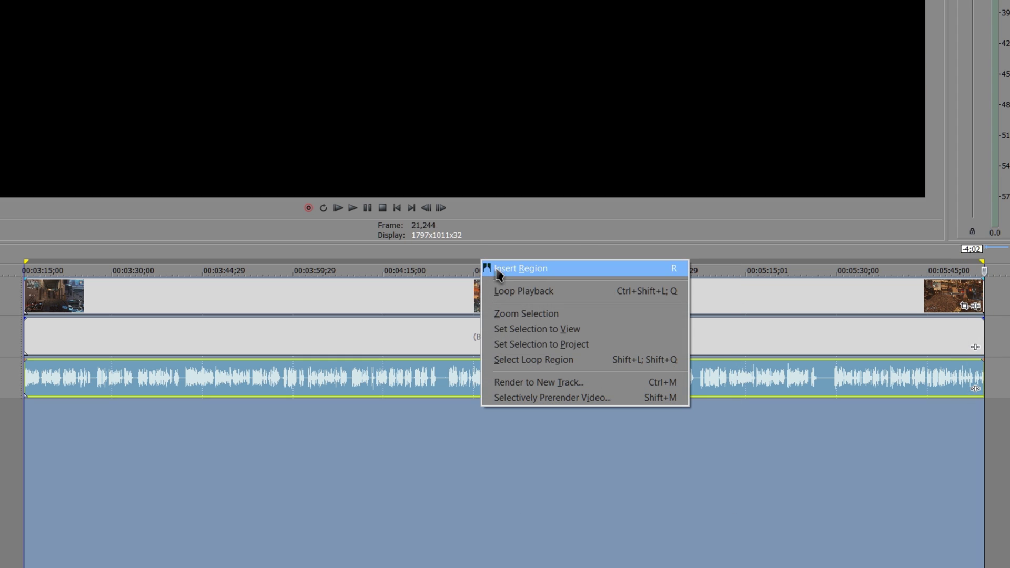
pyautogui.click(501, 269)
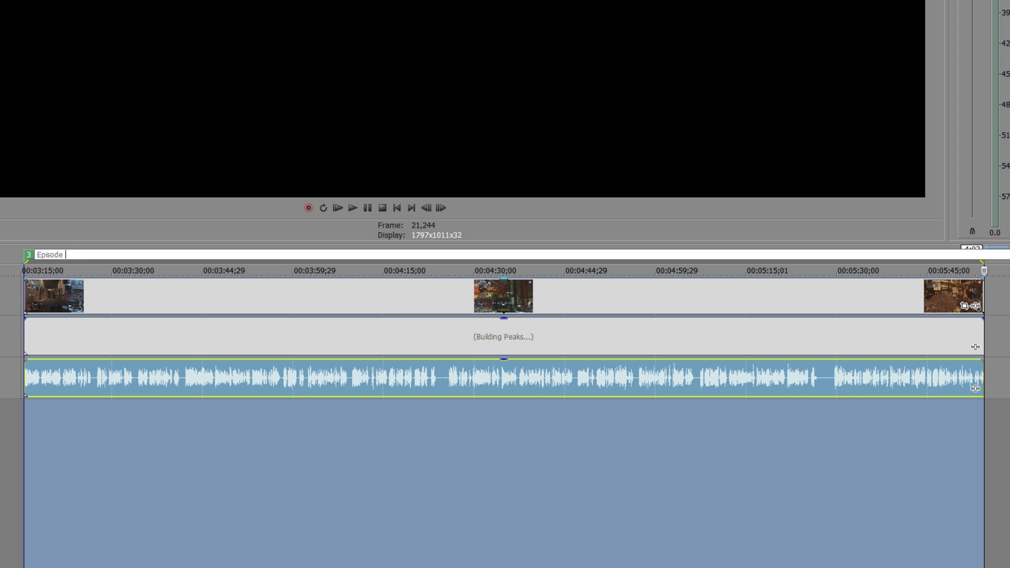
pyautogui.write('Episode 3 C')
pyautogui.write('ome one!')
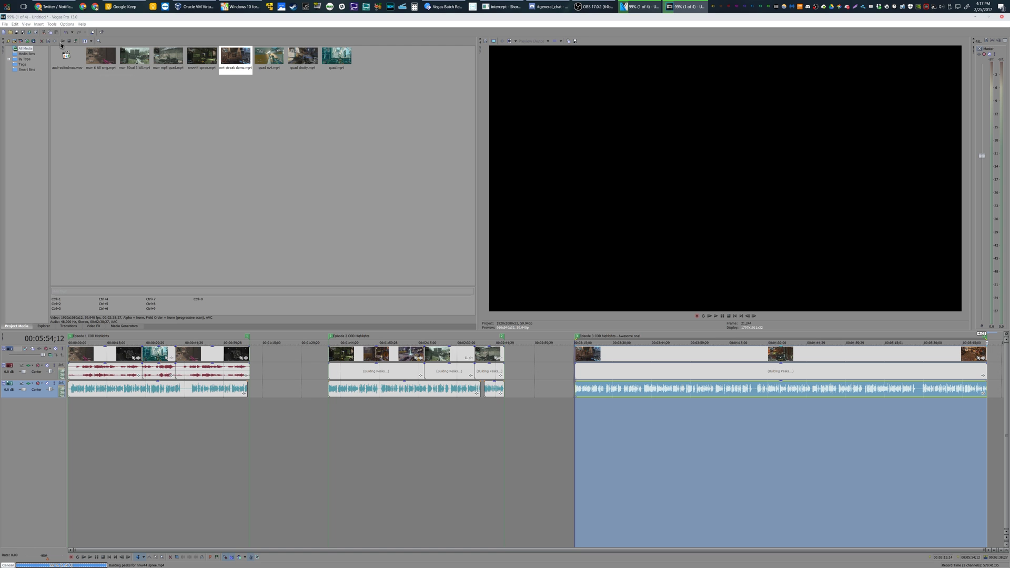
# Open the Batch Render script, set it to render regions, and bring the further output formats into reach.
pyautogui.click(51, 25)
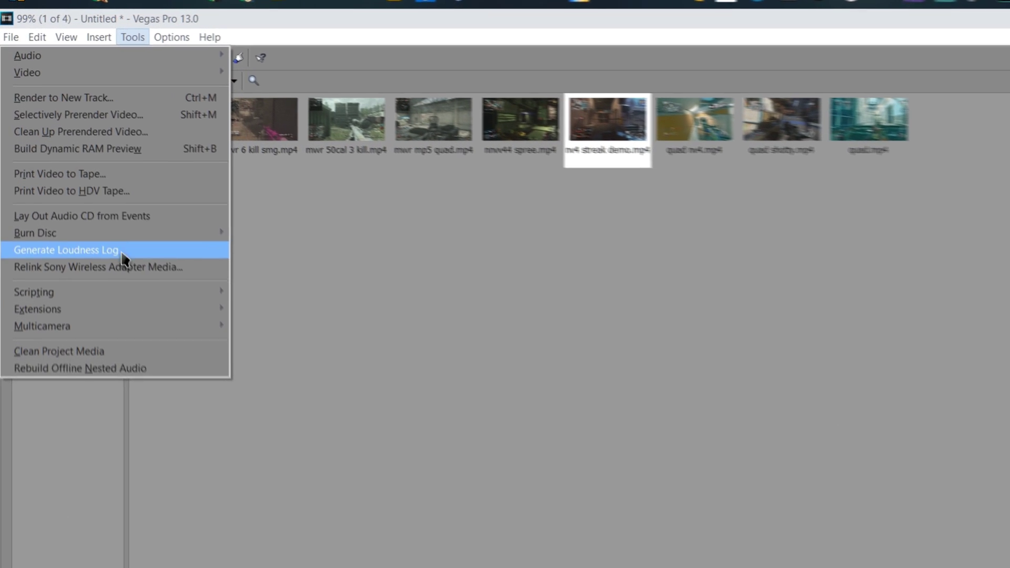
pyautogui.moveTo(125, 327)
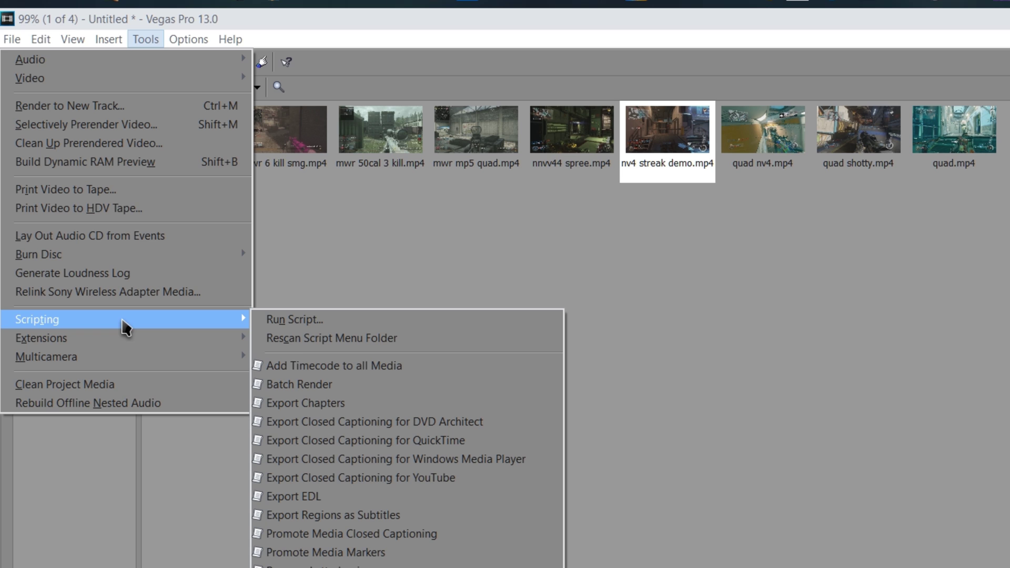
pyautogui.click(301, 386)
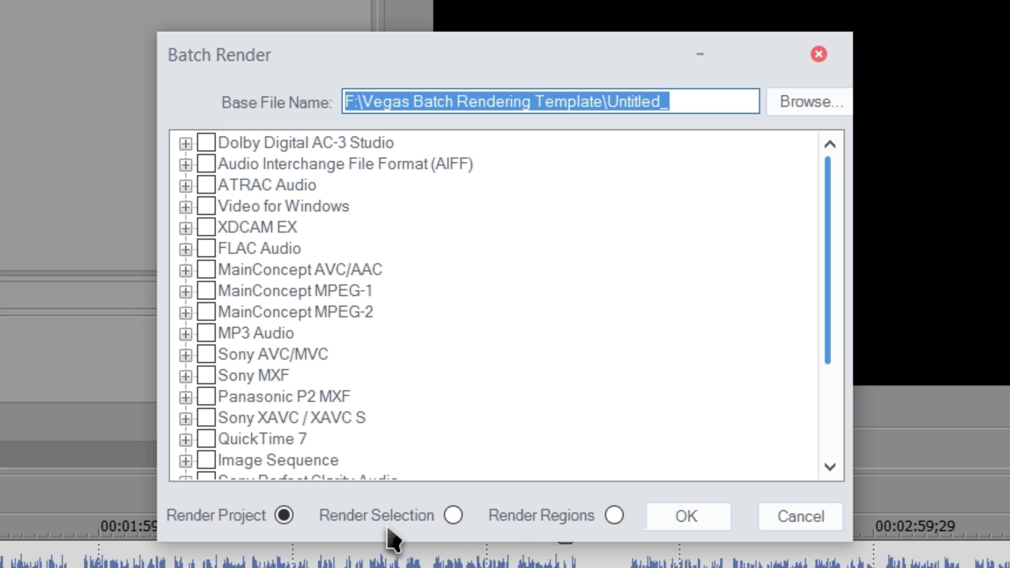
pyautogui.click(612, 516)
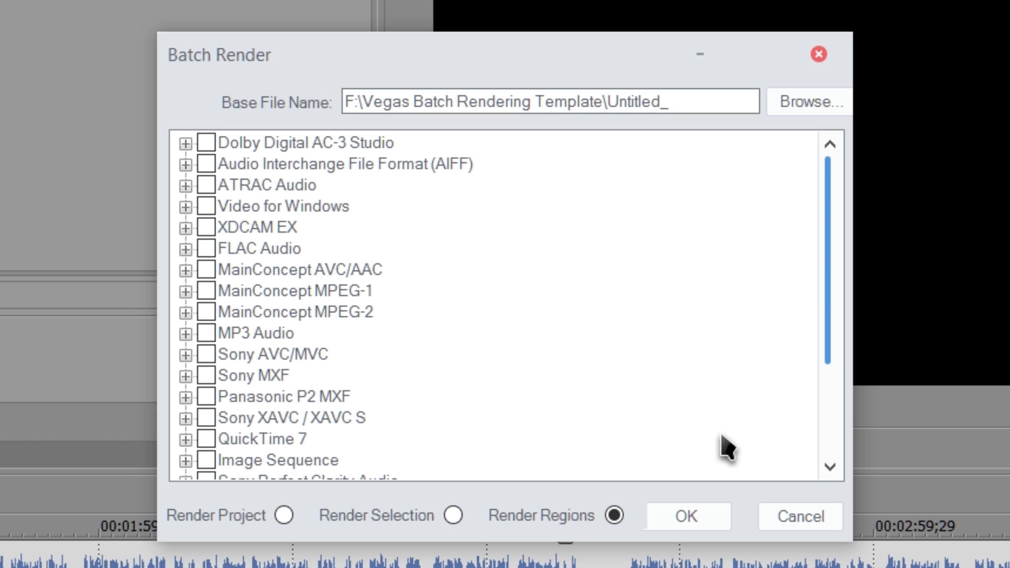
pyautogui.moveTo(828, 255); pyautogui.dragTo(828, 322)
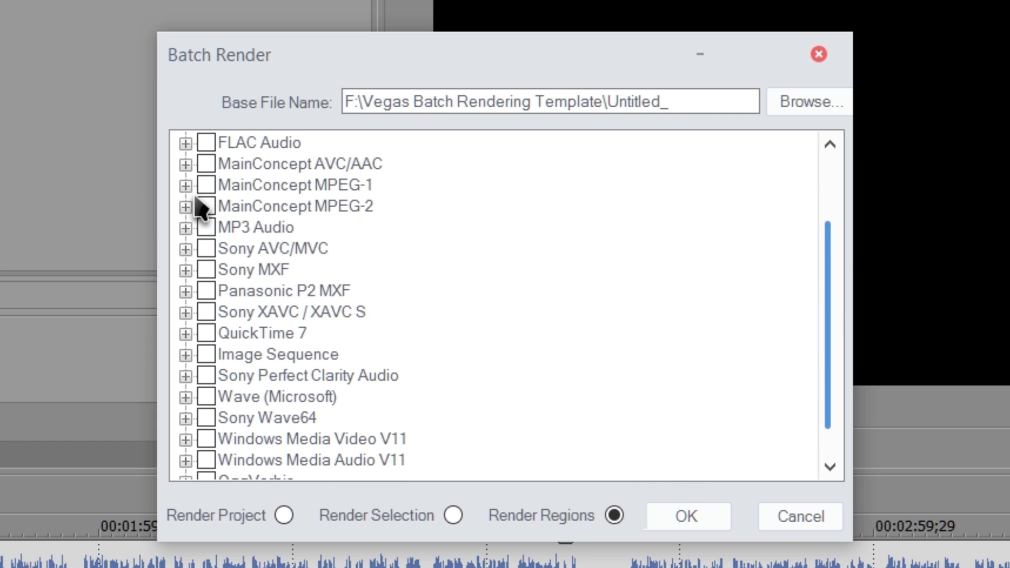
# Select the 1080p60 Mainconcept template under the MainConcept AVC/AAC format for the batch render.
pyautogui.click(185, 165)
pyautogui.scroll(-7, 263, 285)
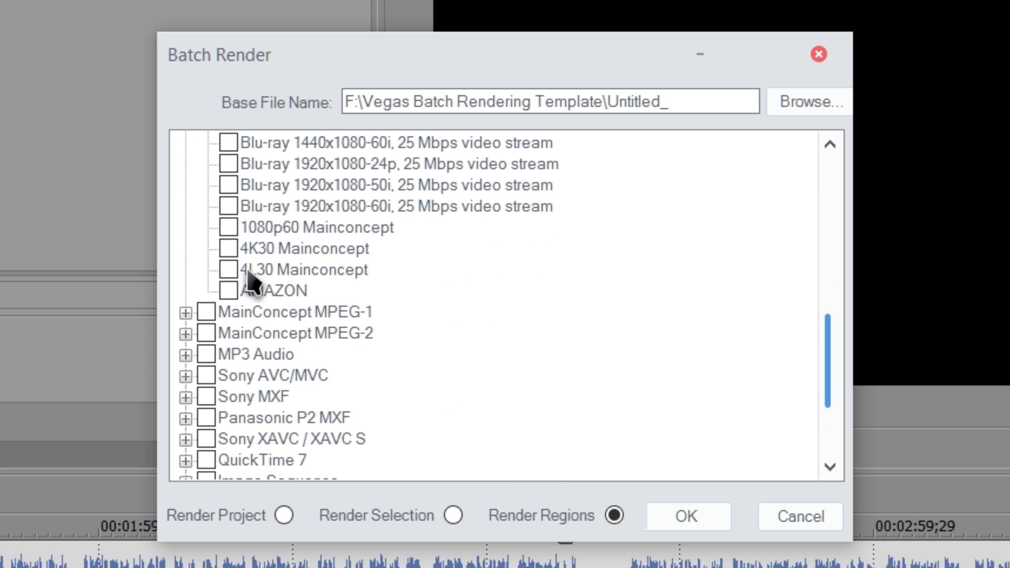
pyautogui.click(229, 228)
# Append "CODHighlights" to the end of the base file name and start the batch render.
pyautogui.moveTo(424, 101); pyautogui.dragTo(678, 117)
pyautogui.click(680, 103)
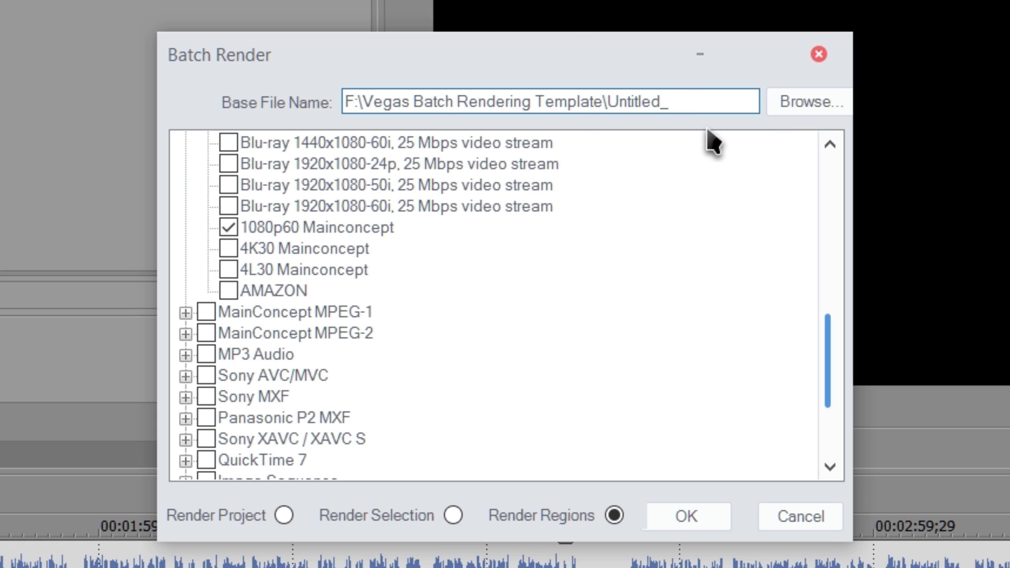
pyautogui.click(702, 109)
pyautogui.write('CODHighlights')
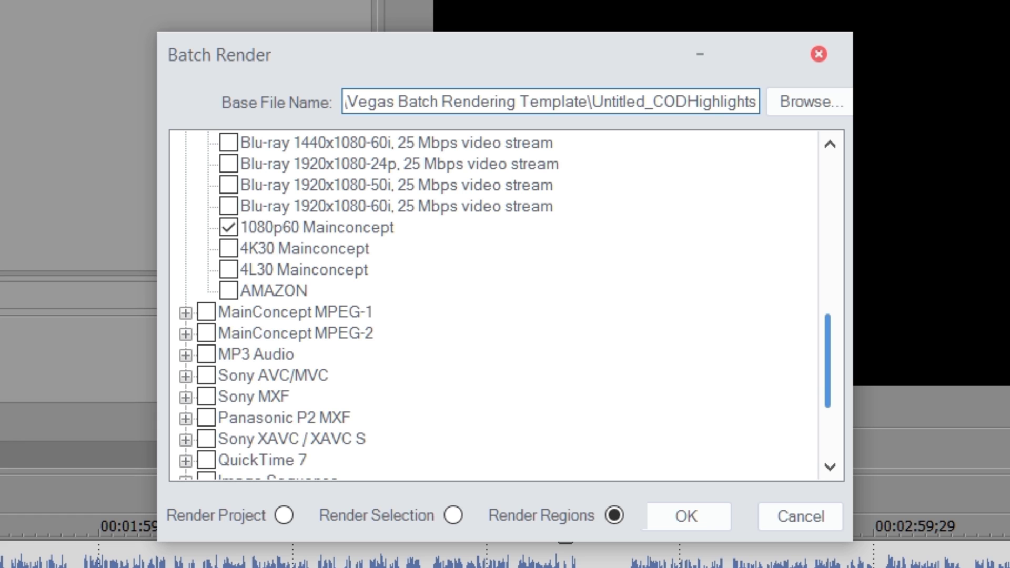
pyautogui.click(708, 521)
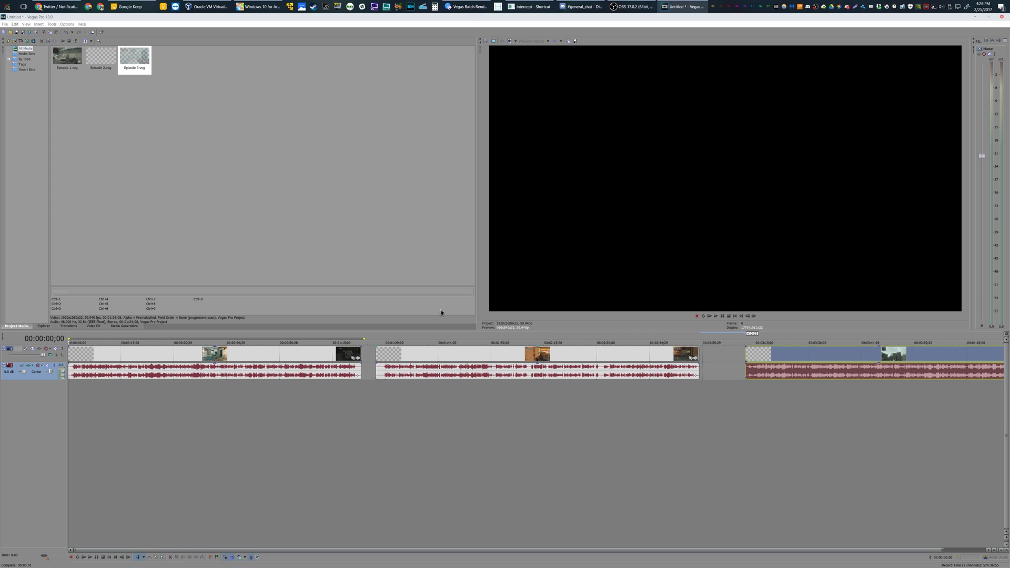
pyautogui.click(365, 341)
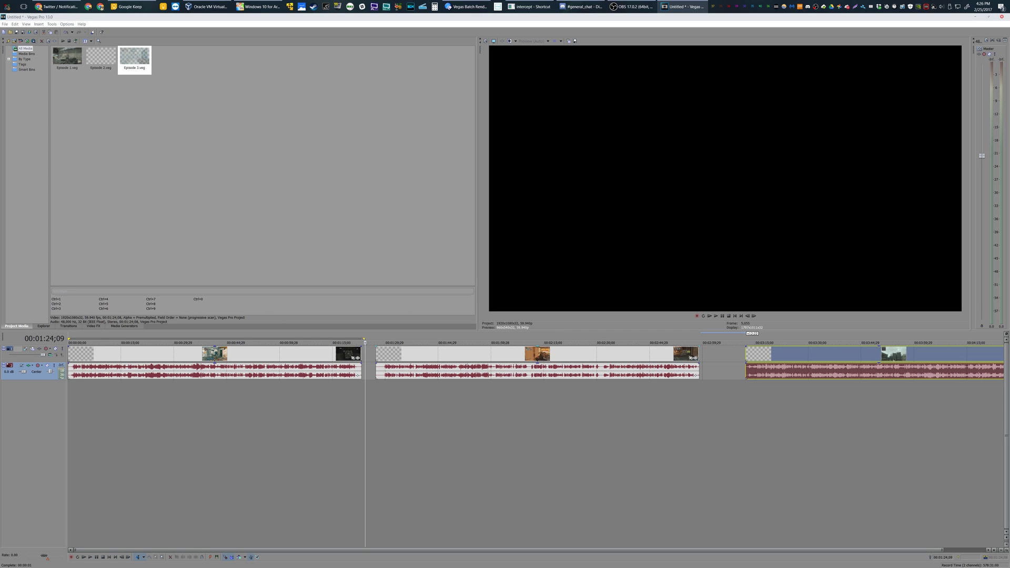
pyautogui.click(4, 24)
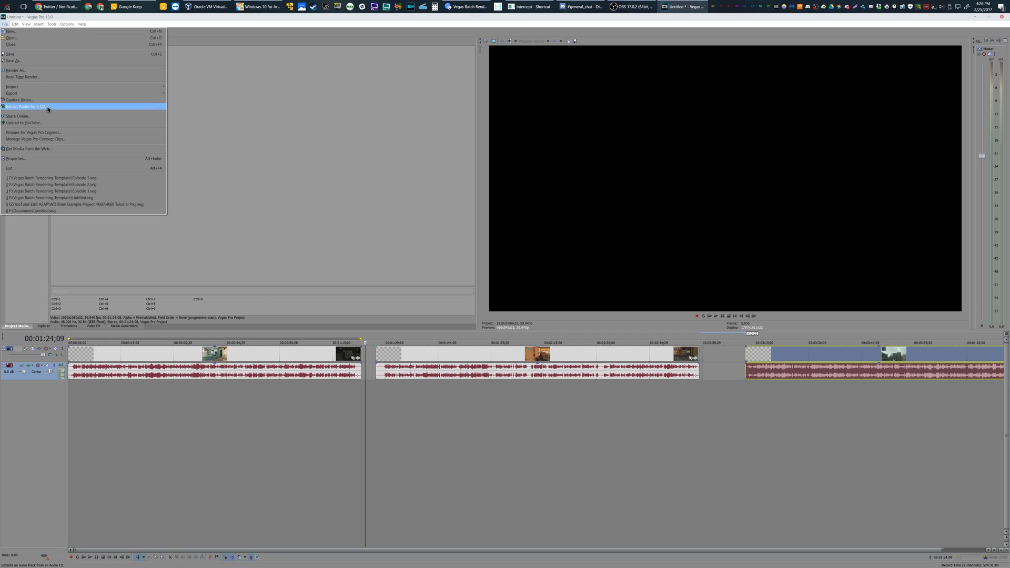
pyautogui.click(51, 25)
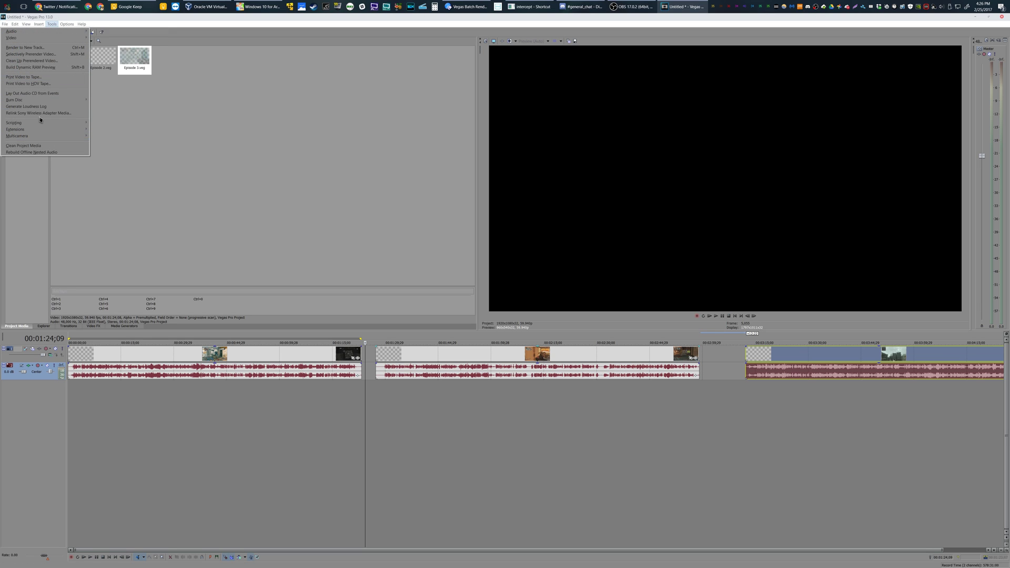
pyautogui.moveTo(41, 123)
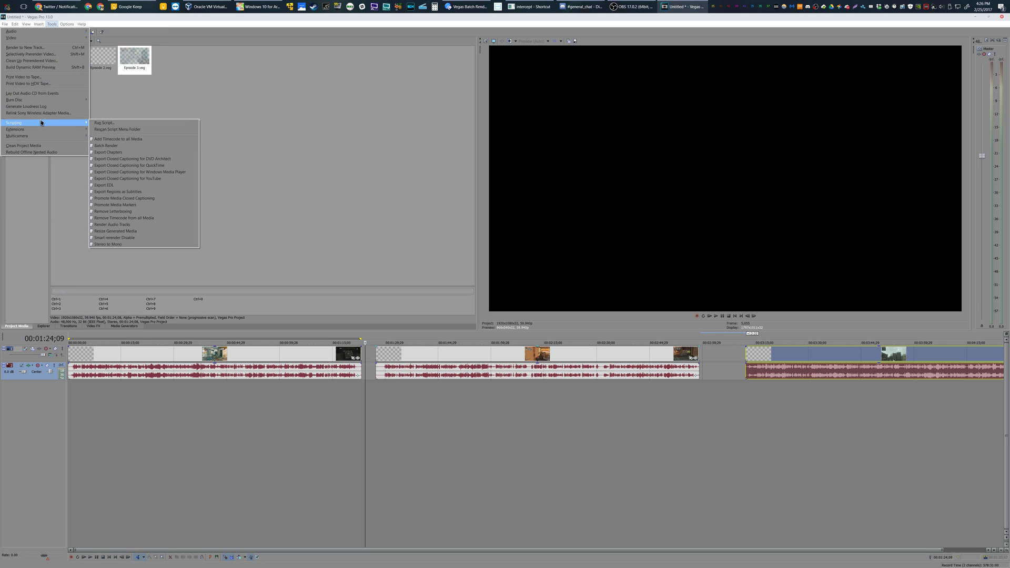
pyautogui.click(110, 146)
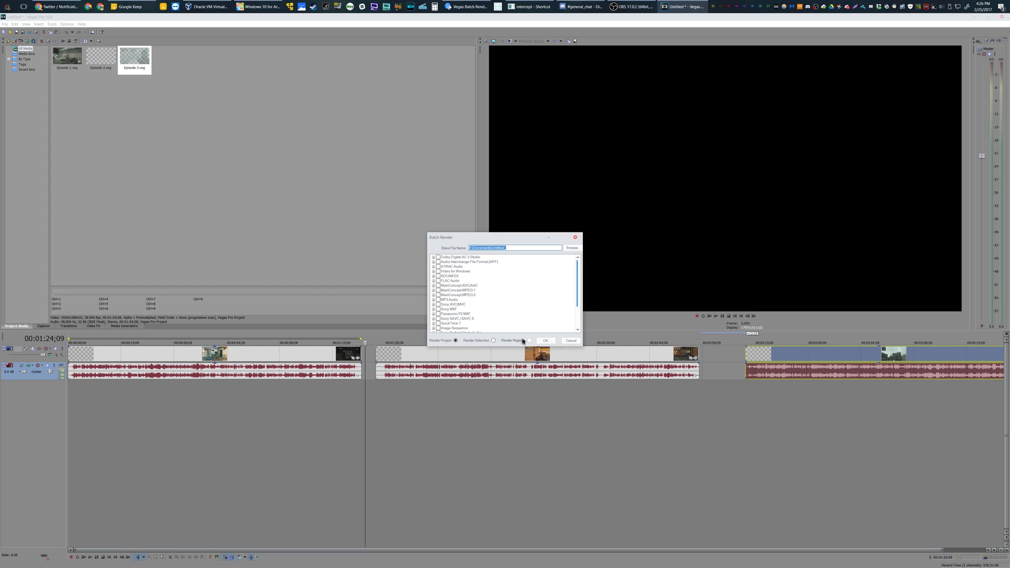
pyautogui.click(565, 342)
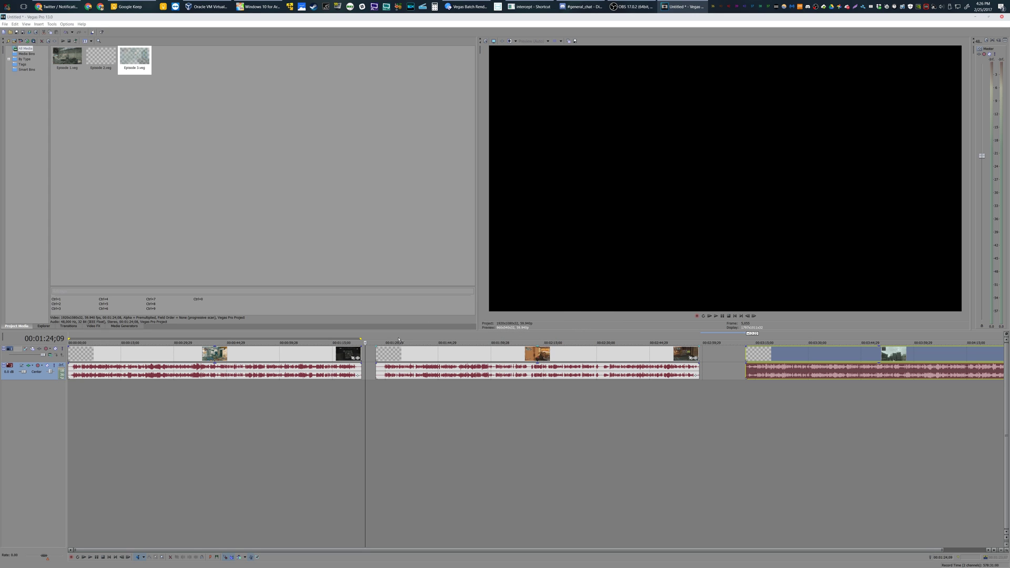
# Insert a region over each of the three timeline sections, naming the first "1" and the third "3".
pyautogui.click(381, 339)
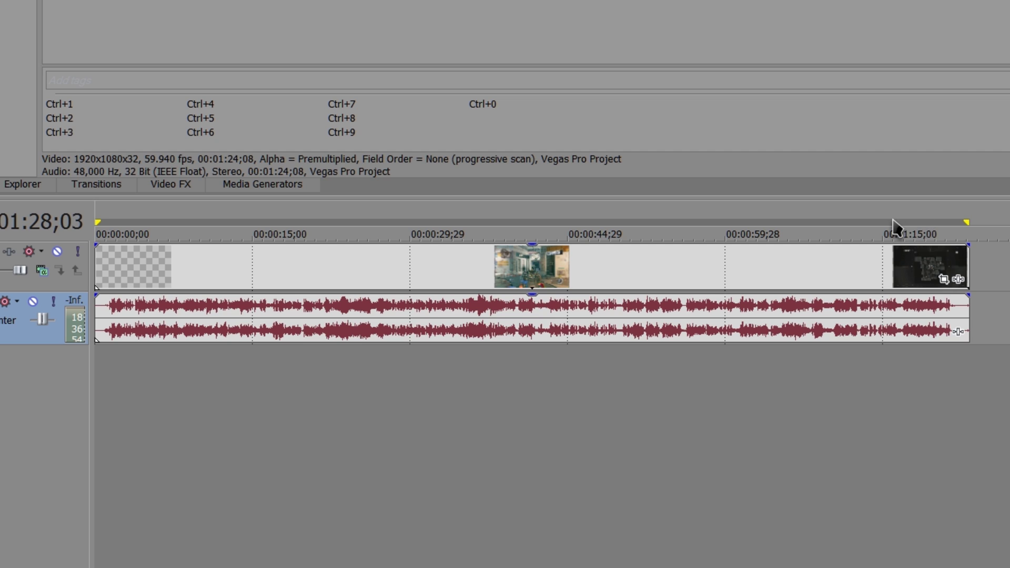
pyautogui.press('r')
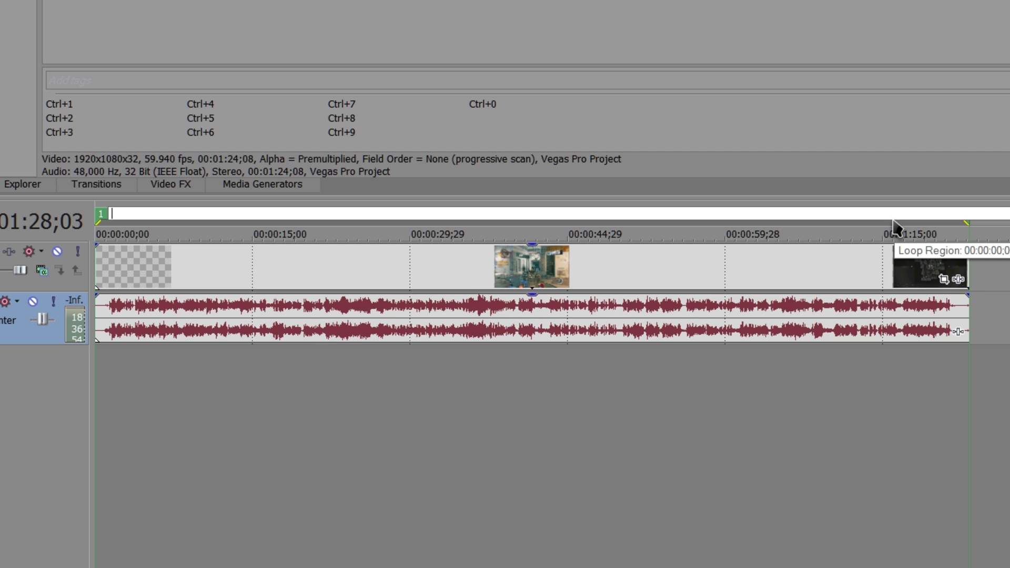
pyautogui.write('1')
pyautogui.press('Return')
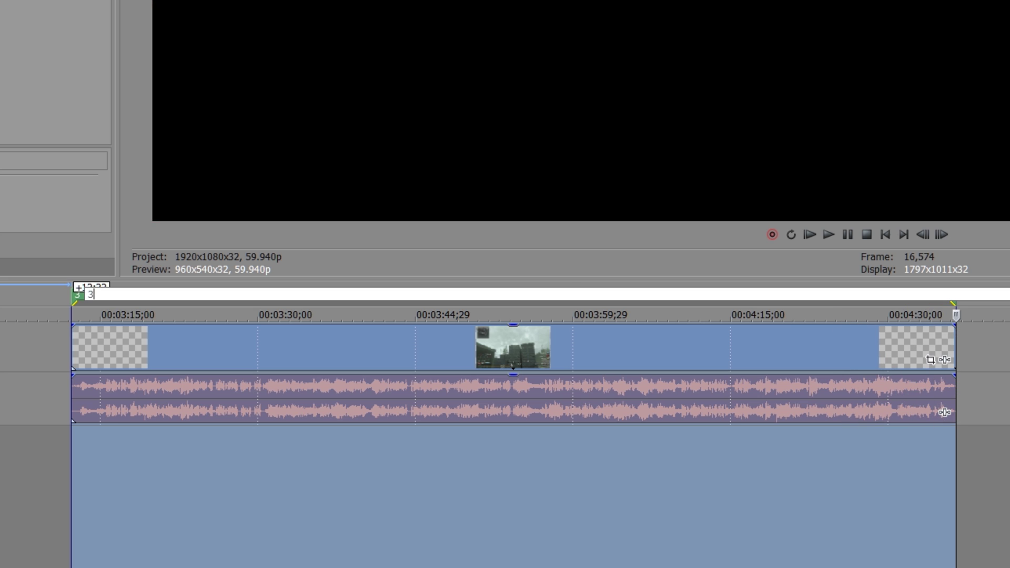
pyautogui.press('Return')
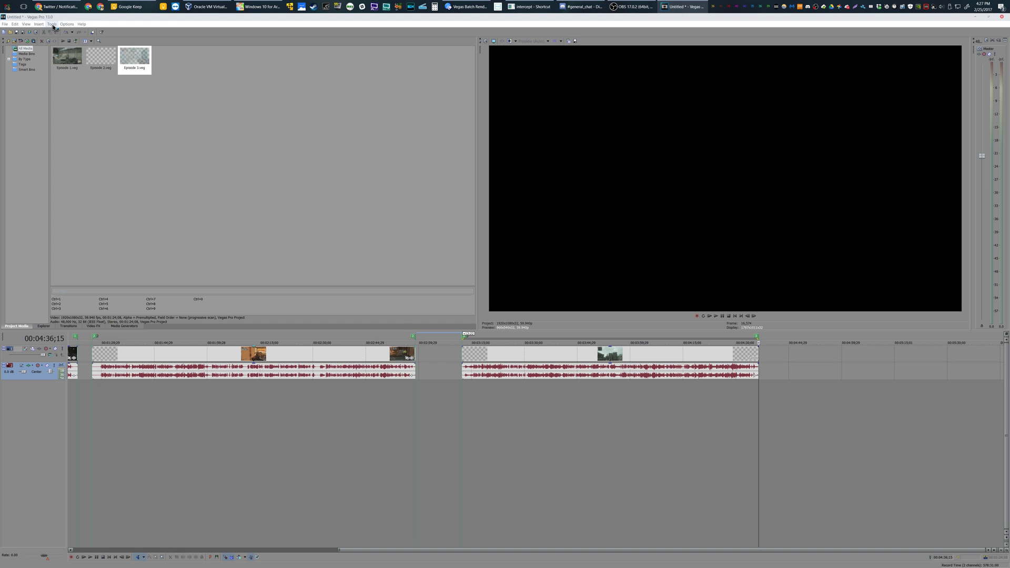
# Open the Batch Render script for the project with the numbered regions.
pyautogui.click(51, 24)
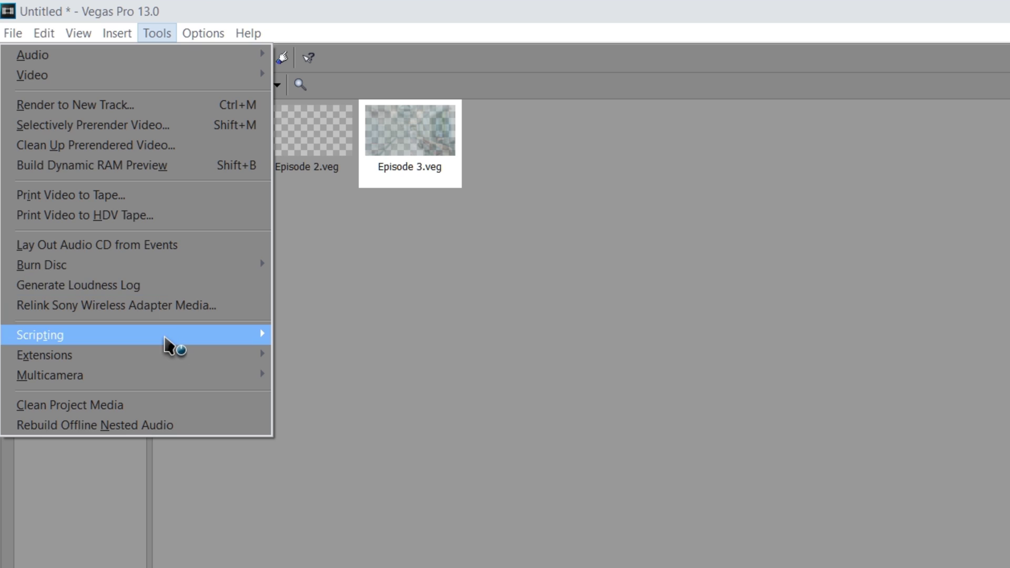
pyautogui.moveTo(164, 335)
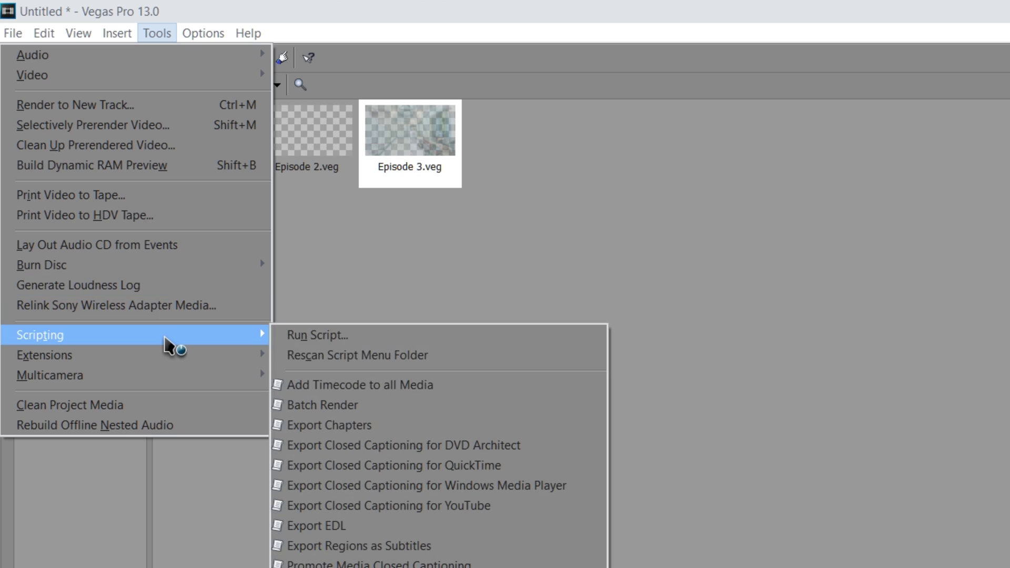
pyautogui.click(331, 408)
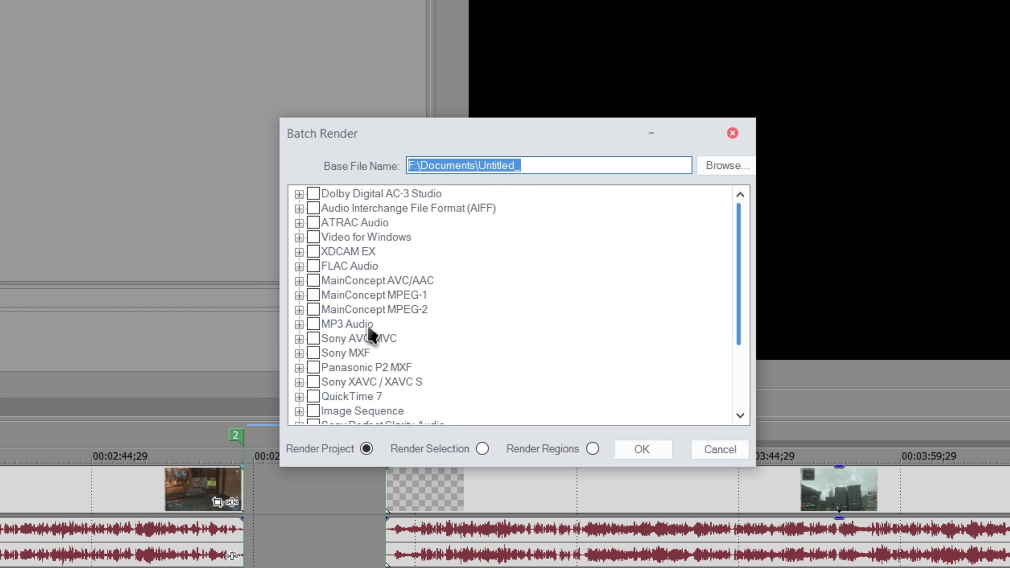